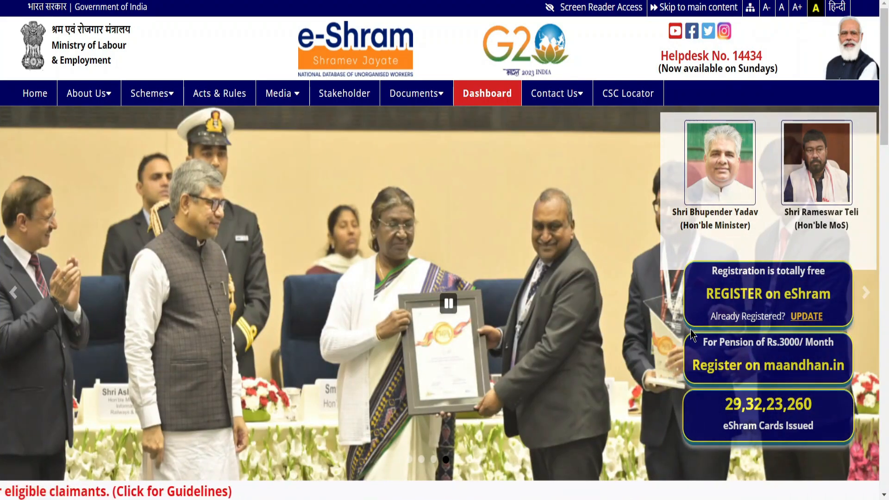
# - Open the eShram self-registration and submit the mobile number with its OTP for verification
pyautogui.click(761, 285)
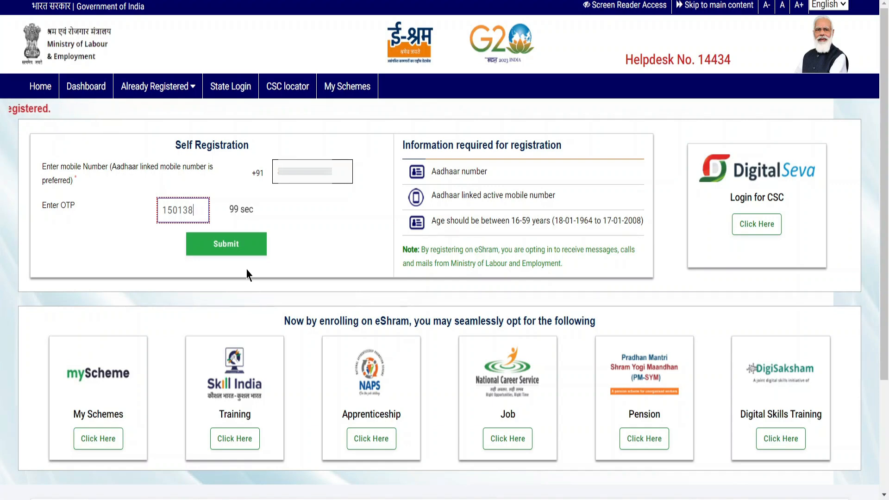
pyautogui.click(243, 249)
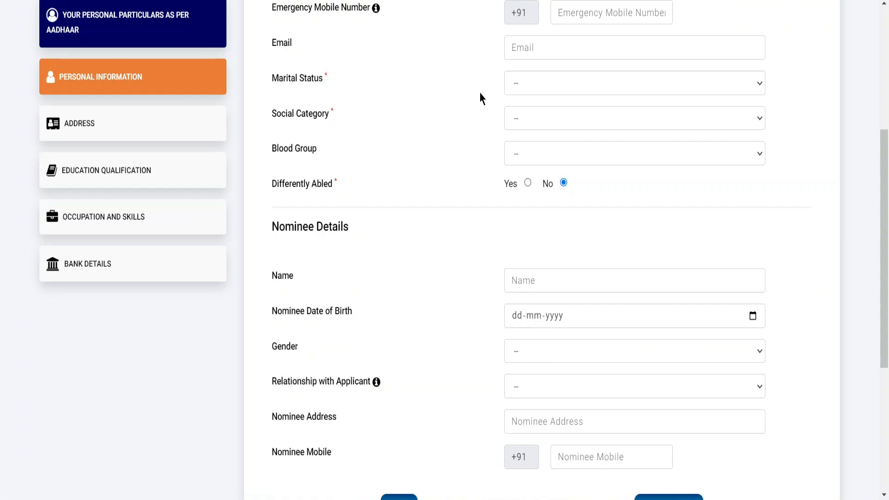
# - Set the applicant's marital status to Married in the personal information form
pyautogui.click(533, 92)
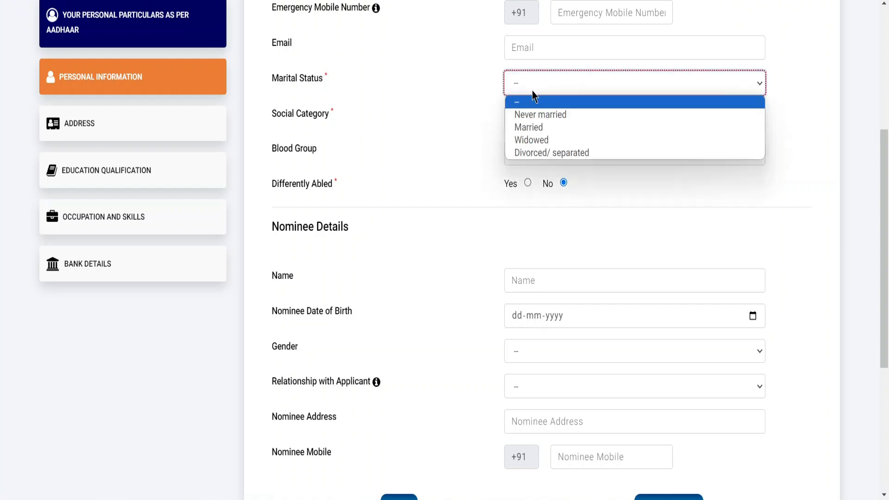
pyautogui.click(537, 128)
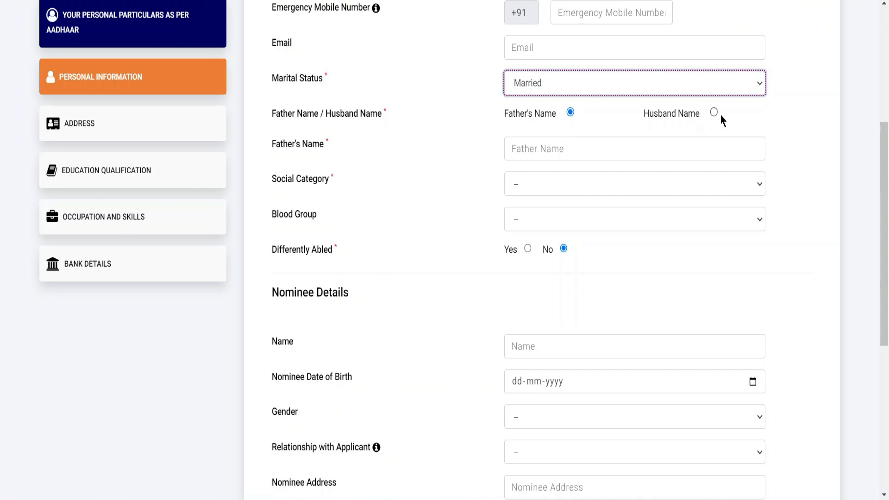
# - Try the Never married option for the marital status, and restore Married
pyautogui.click(679, 90)
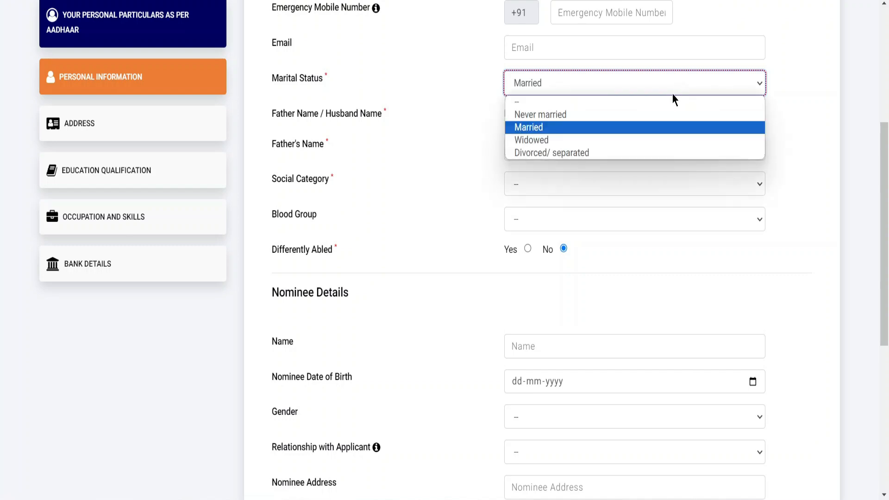
pyautogui.click(645, 118)
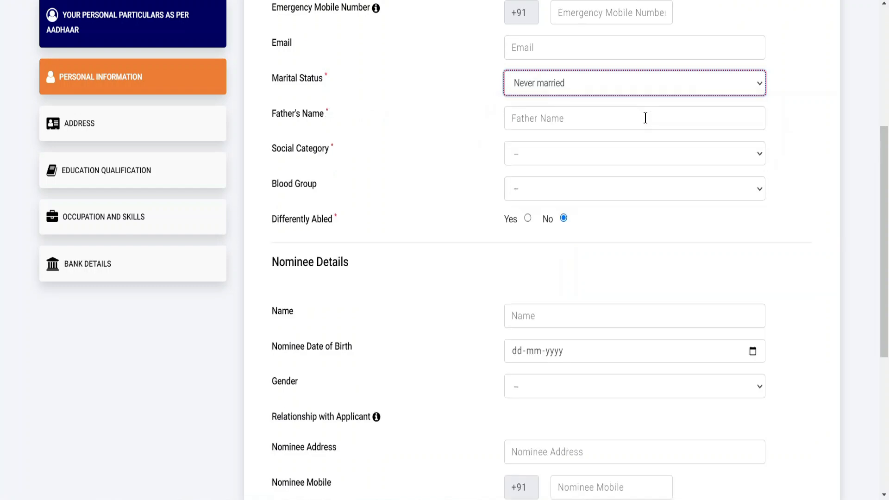
pyautogui.click(621, 124)
pyautogui.click(615, 91)
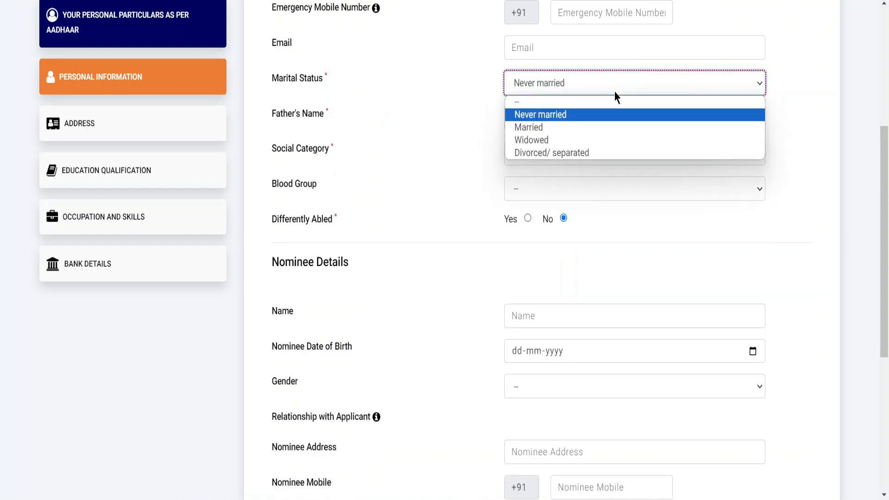
pyautogui.click(592, 133)
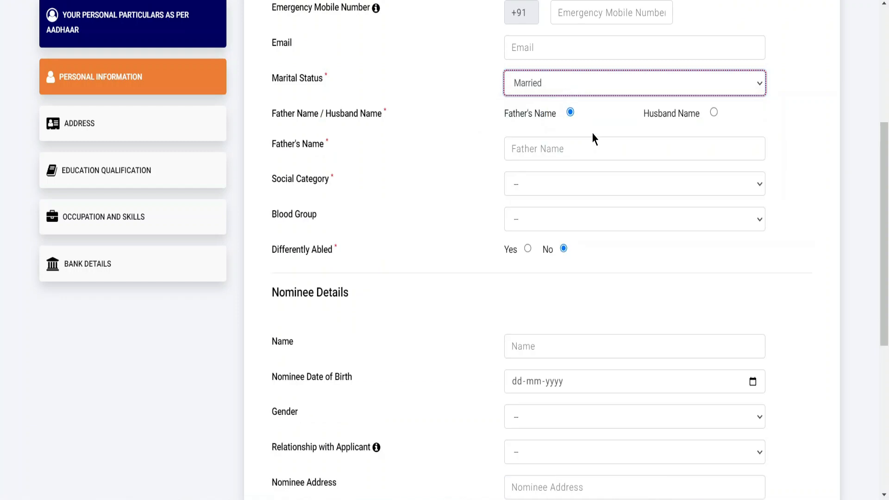
# - Choose Husband Name instead of Father's Name and set the social category to General
pyautogui.click(714, 113)
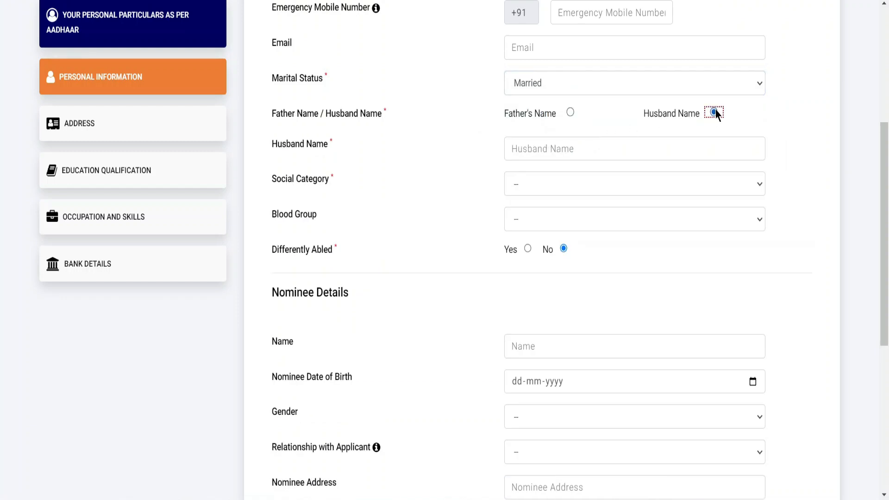
pyautogui.click(522, 191)
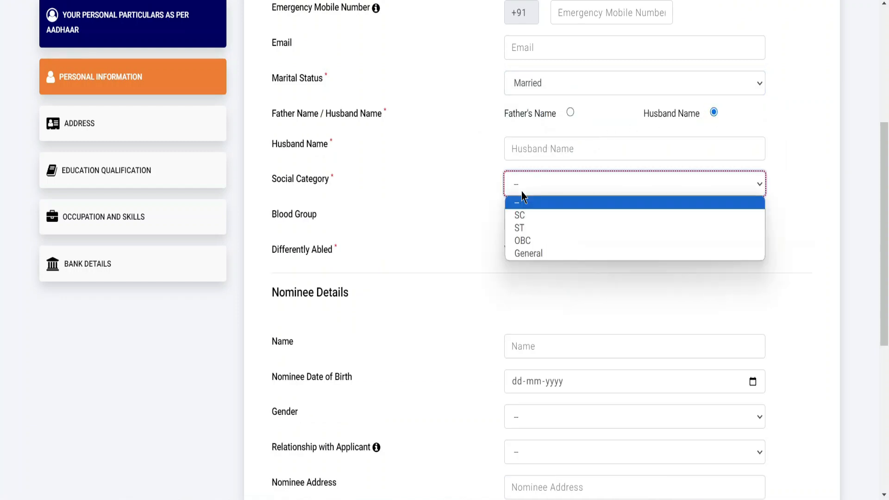
pyautogui.click(534, 254)
pyautogui.click(524, 226)
pyautogui.click(524, 225)
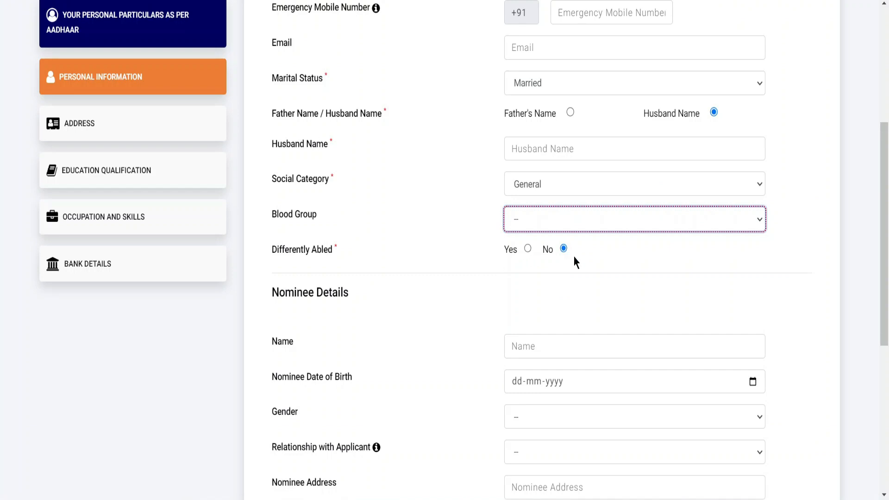
# - Set Differently Abled to Yes to view the disability types, and return it to No
pyautogui.click(530, 251)
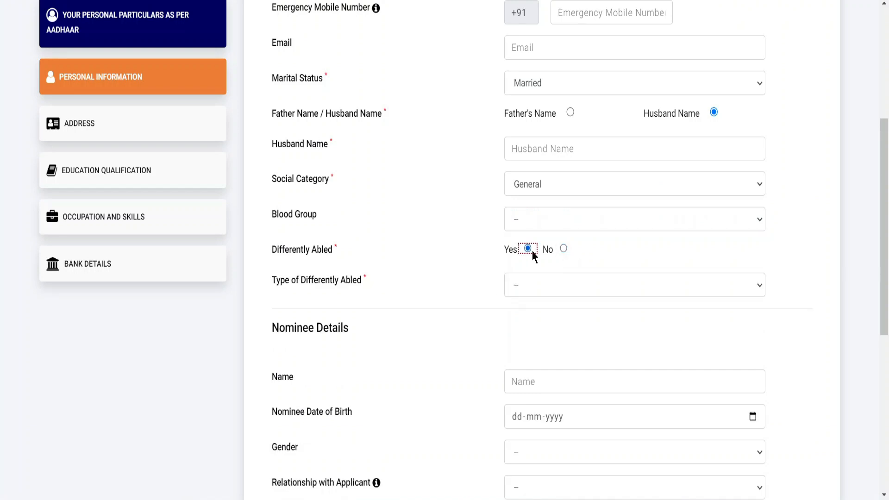
pyautogui.click(532, 290)
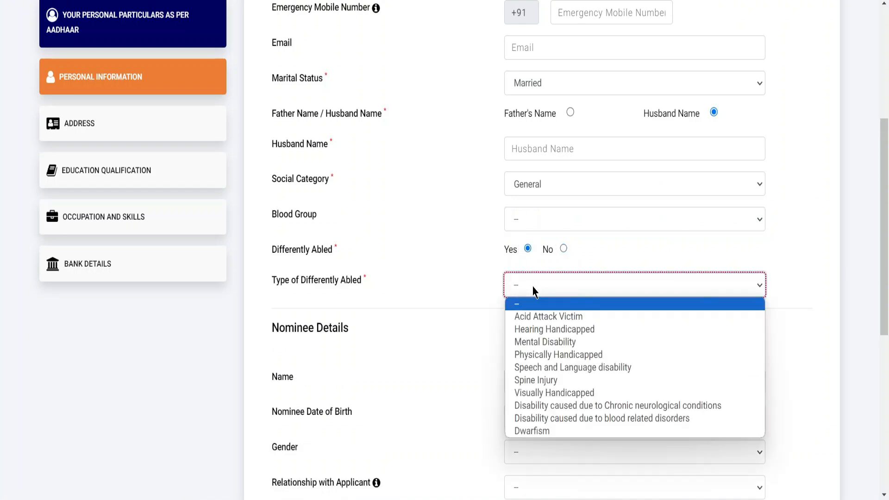
pyautogui.click(564, 249)
pyautogui.click(563, 249)
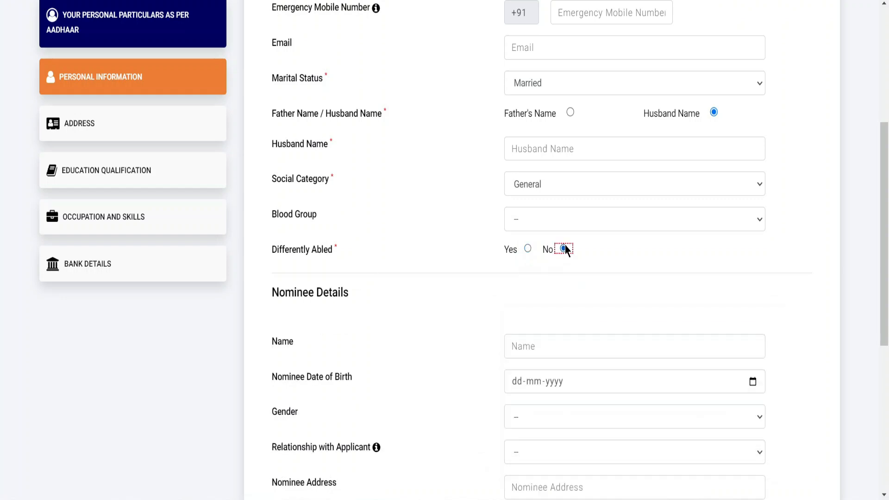
pyautogui.scroll(-3, 564, 250)
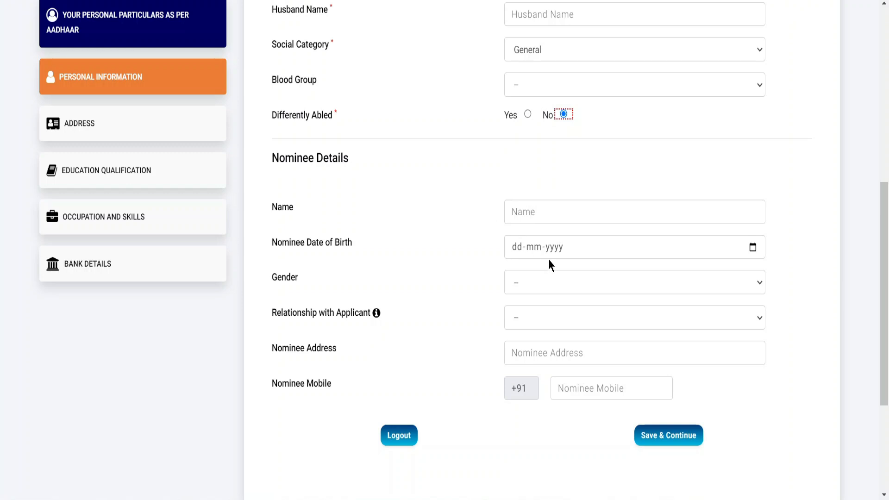
pyautogui.click(550, 319)
pyautogui.click(550, 319)
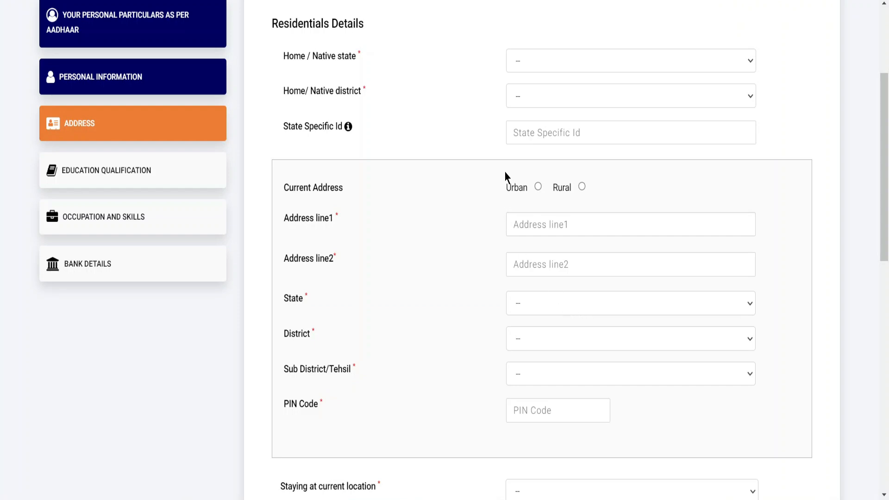
# - Set the home/native state to WEST BENGAL and the native district to PURBA BARDHAMAN in the residential details
pyautogui.click(535, 68)
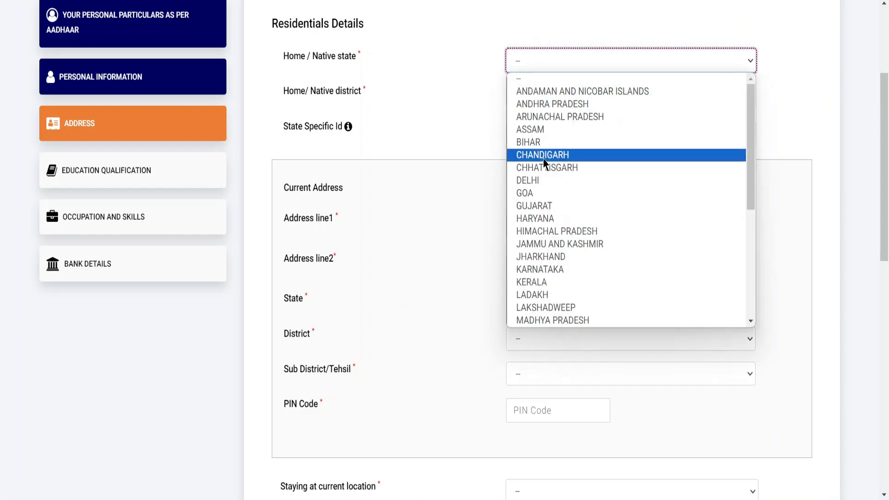
pyautogui.scroll(-5, 543, 159)
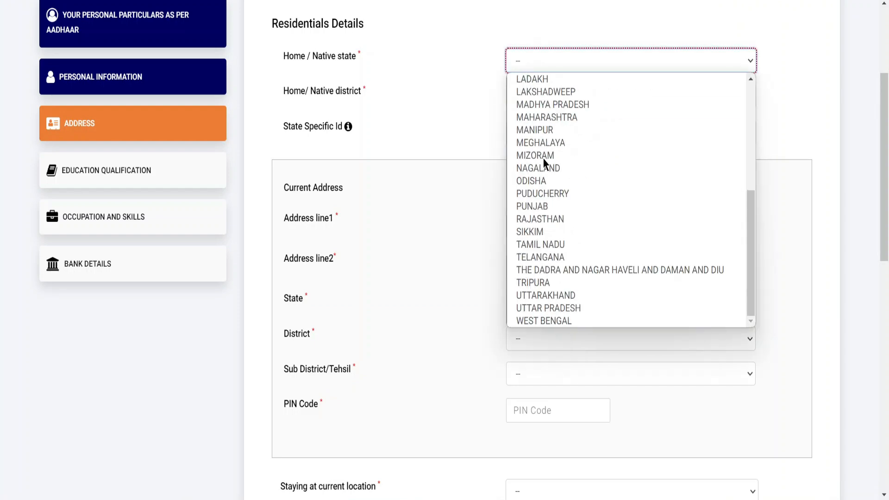
pyautogui.click(566, 321)
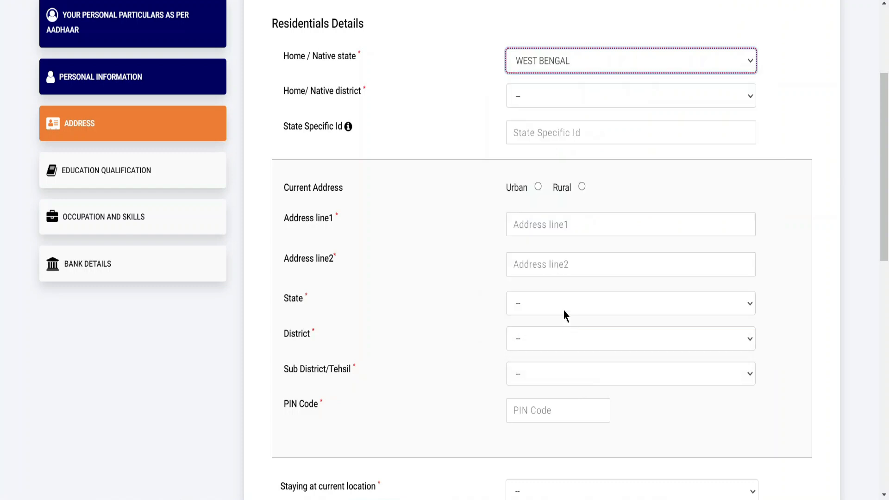
pyautogui.click(548, 102)
pyautogui.scroll(-2, 573, 176)
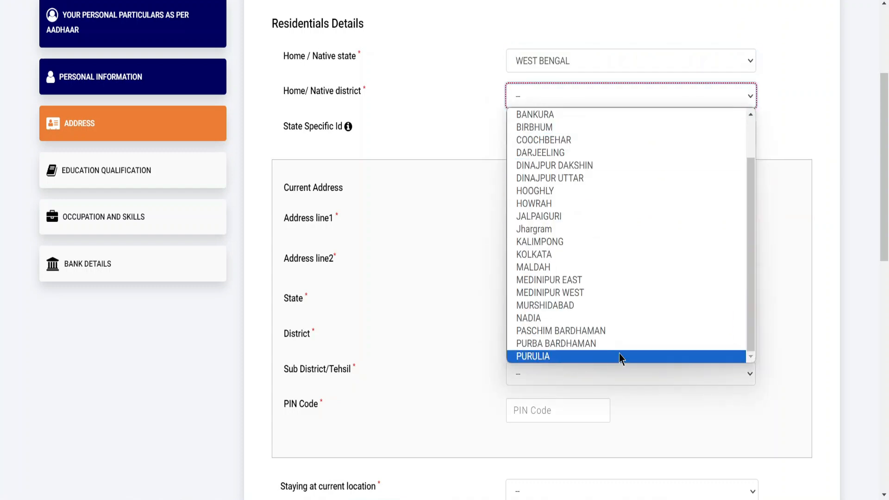
pyautogui.click(619, 344)
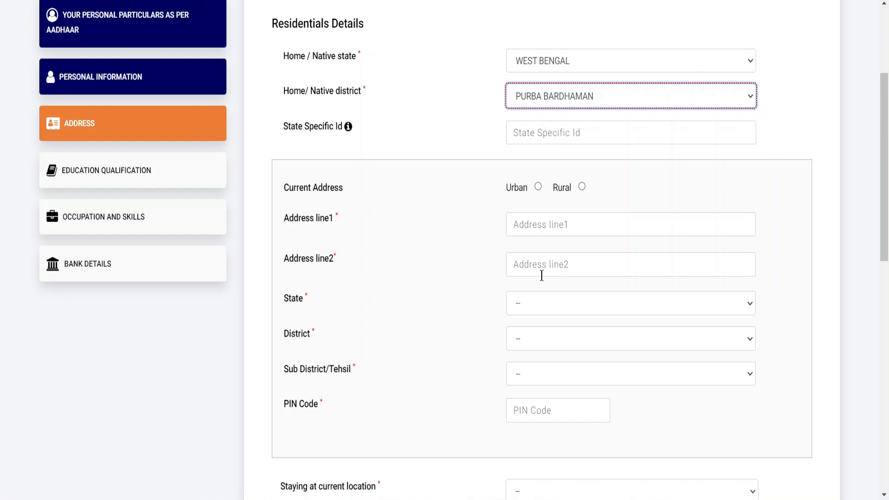
# - Set the current address's state to WEST BENGAL and its district to PURBA BARDHAMAN
pyautogui.click(544, 304)
pyautogui.scroll(-4, 543, 241)
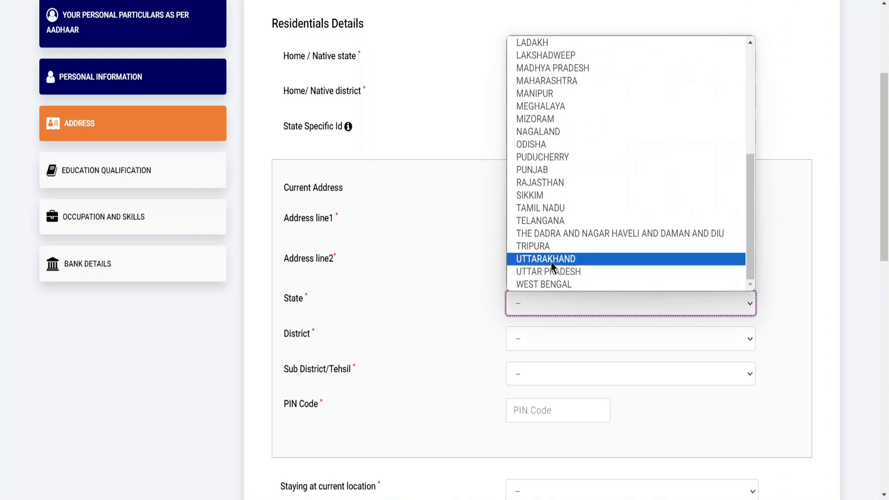
pyautogui.click(554, 285)
pyautogui.click(530, 340)
pyautogui.click(528, 340)
pyautogui.scroll(-9, 528, 341)
pyautogui.scroll(7, 530, 342)
pyautogui.scroll(2, 530, 342)
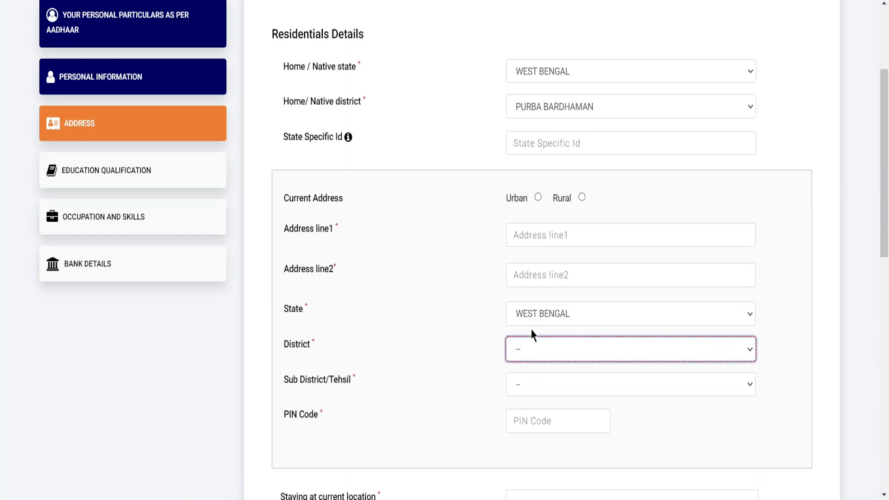
pyautogui.click(531, 339)
pyautogui.scroll(-2, 533, 293)
pyautogui.click(540, 317)
# - Set the current address's sub district/tehsil to Galsi - I and its village to Maro
pyautogui.click(566, 388)
pyautogui.scroll(-2, 564, 307)
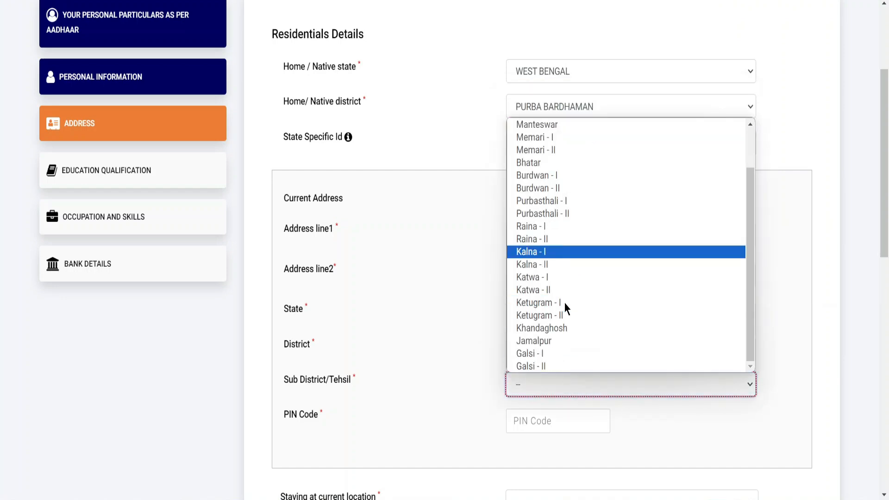
pyautogui.click(543, 381)
pyautogui.click(548, 419)
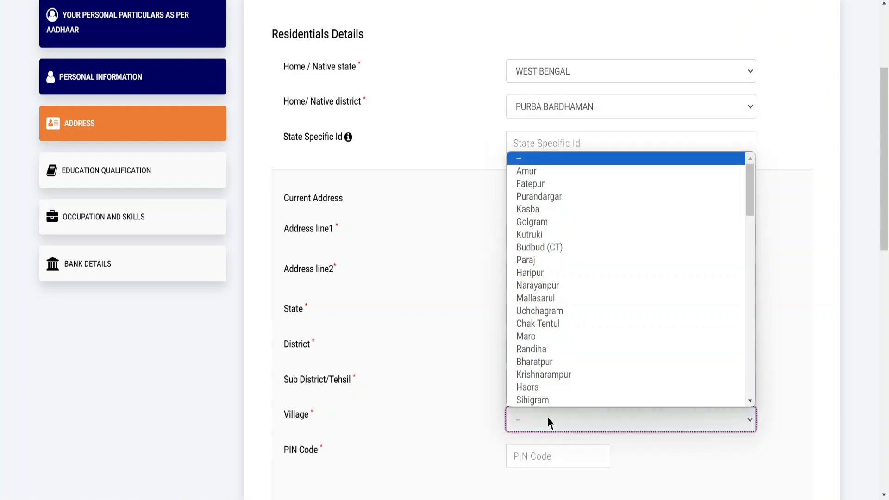
pyautogui.click(550, 341)
pyautogui.scroll(-1, 551, 345)
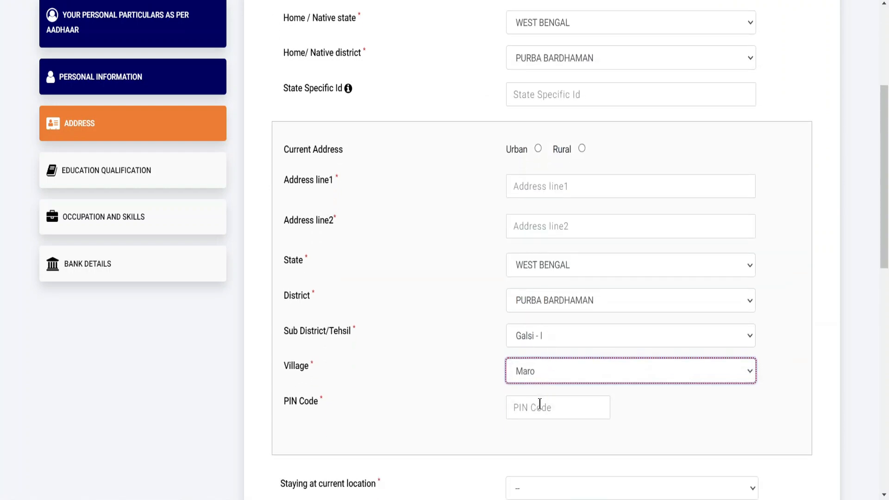
# - View the durations for staying at the current location, and save the address section to continue to education qualification
pyautogui.scroll(-5, 540, 404)
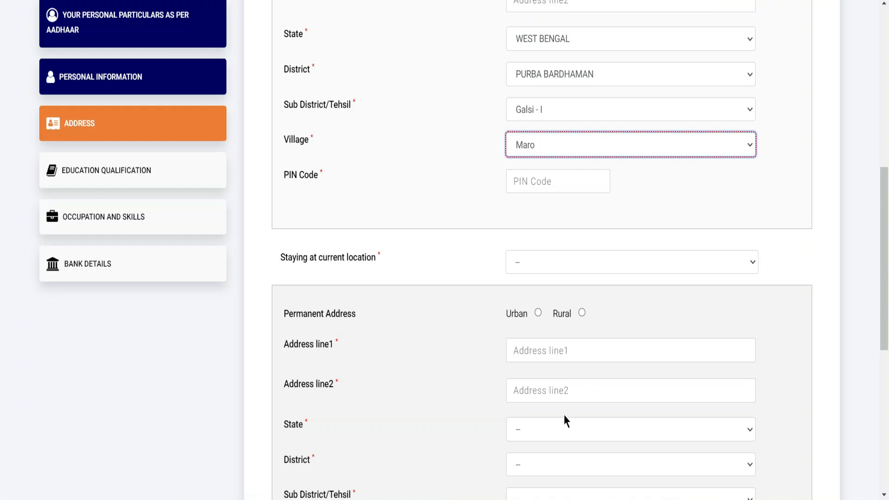
pyautogui.click(596, 270)
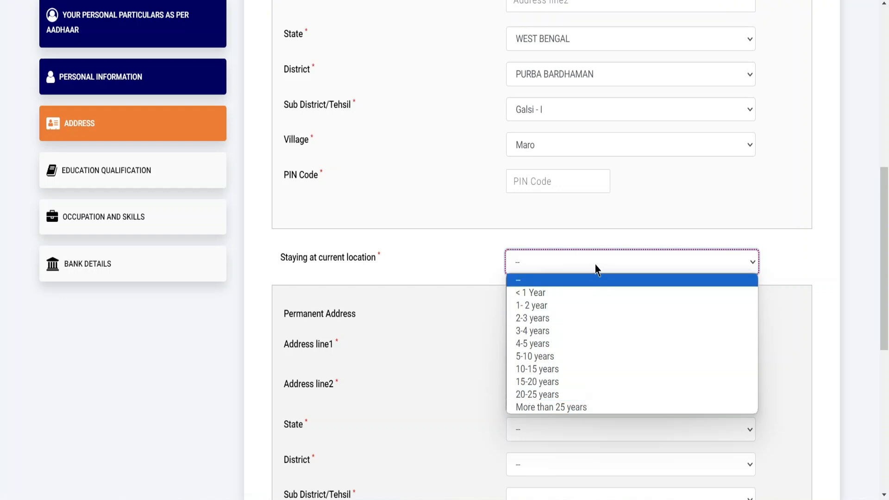
pyautogui.click(601, 229)
pyautogui.scroll(-8, 604, 295)
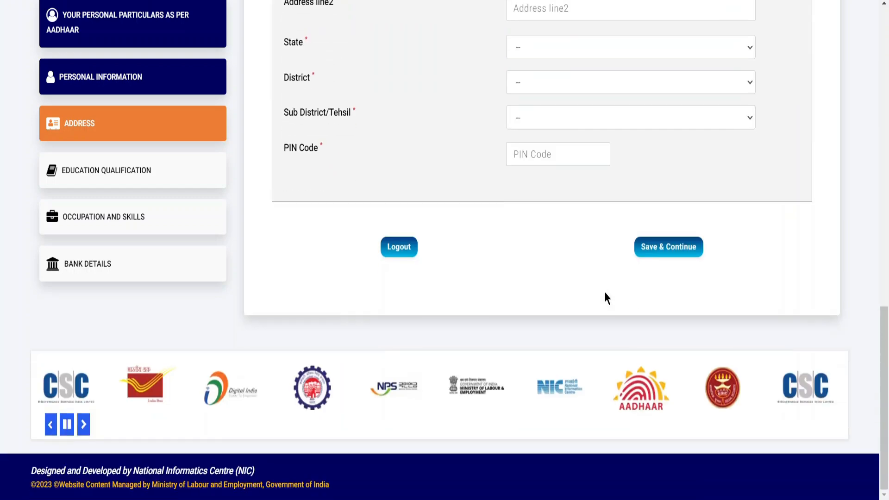
pyautogui.click(692, 251)
# - Set the education qualification to Higher Secondary and the monthly income slab to 10000 & Below, and save the section
pyautogui.click(589, 231)
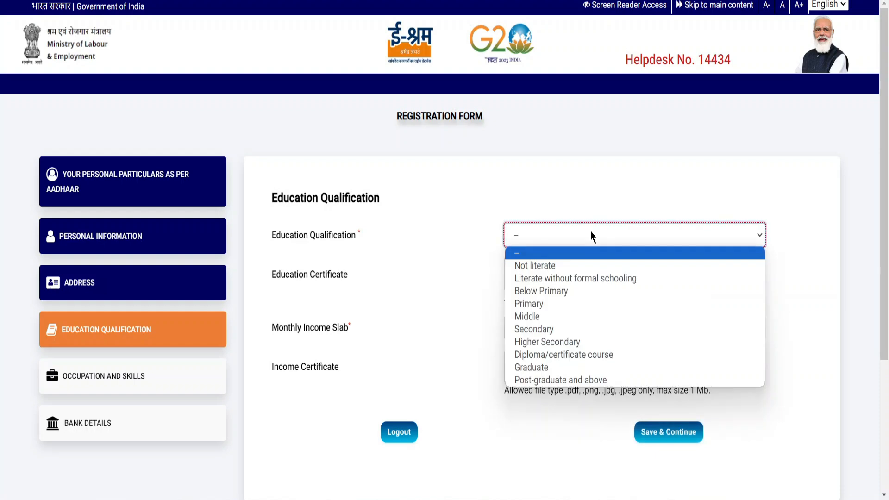
pyautogui.click(594, 342)
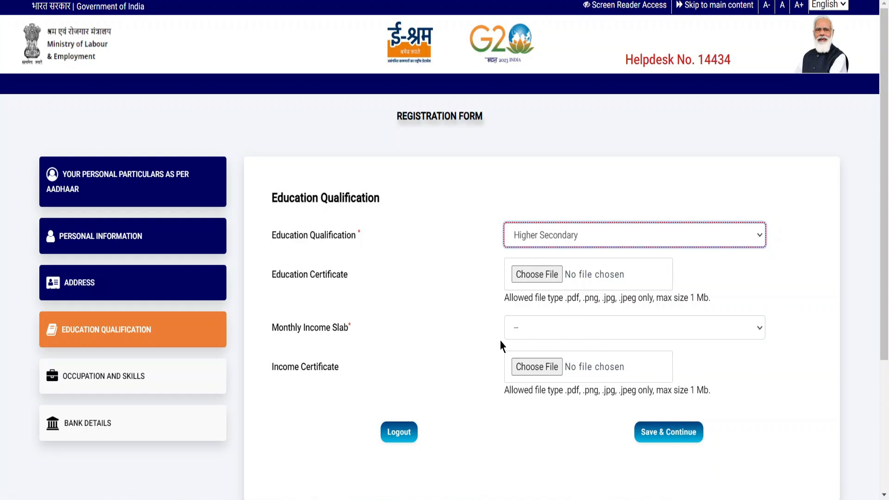
pyautogui.click(539, 334)
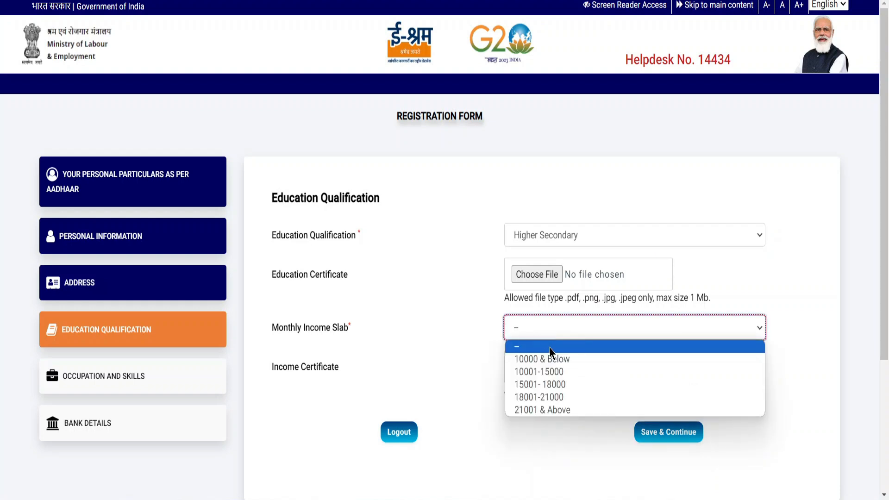
pyautogui.click(552, 359)
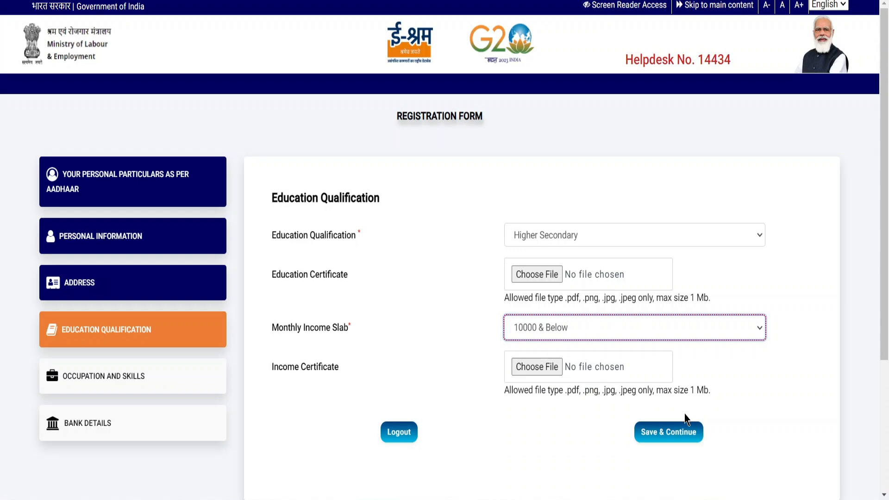
pyautogui.click(689, 433)
# - Set the primary occupation to Cook, Domestic and the working experience in it to 6 years
pyautogui.scroll(-1, 688, 431)
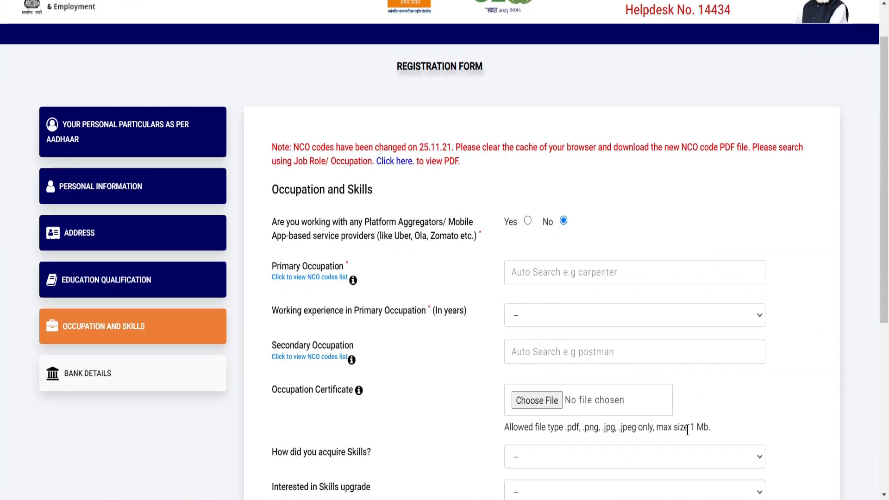
pyautogui.click(605, 283)
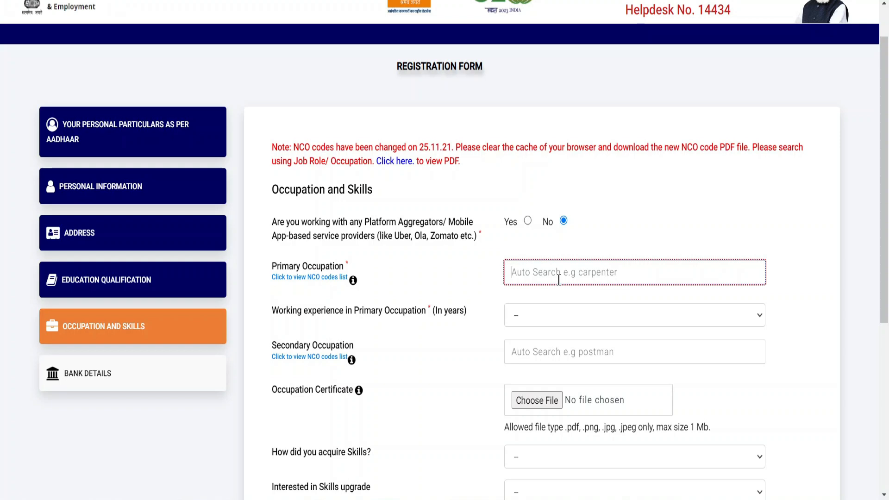
pyautogui.write('cook')
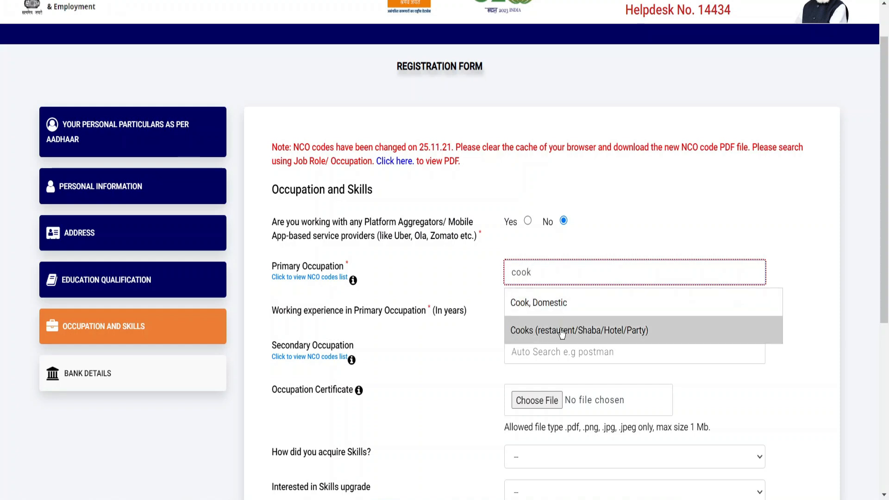
pyautogui.click(550, 306)
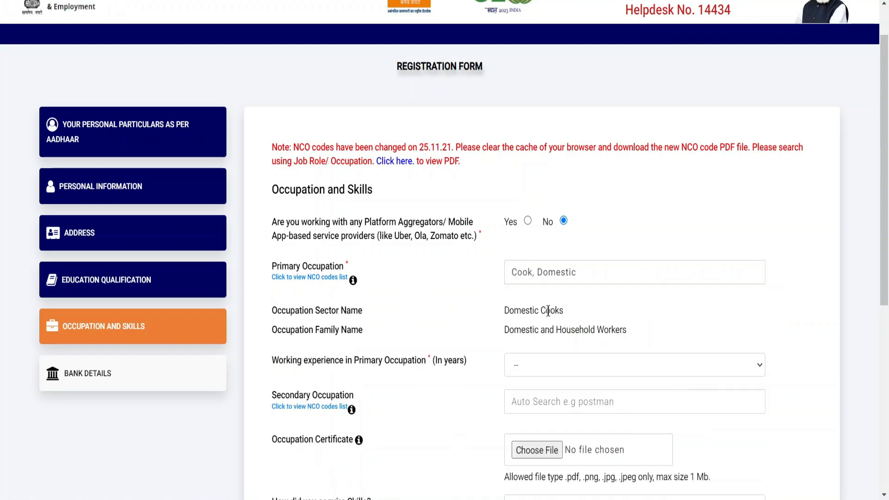
pyautogui.click(547, 365)
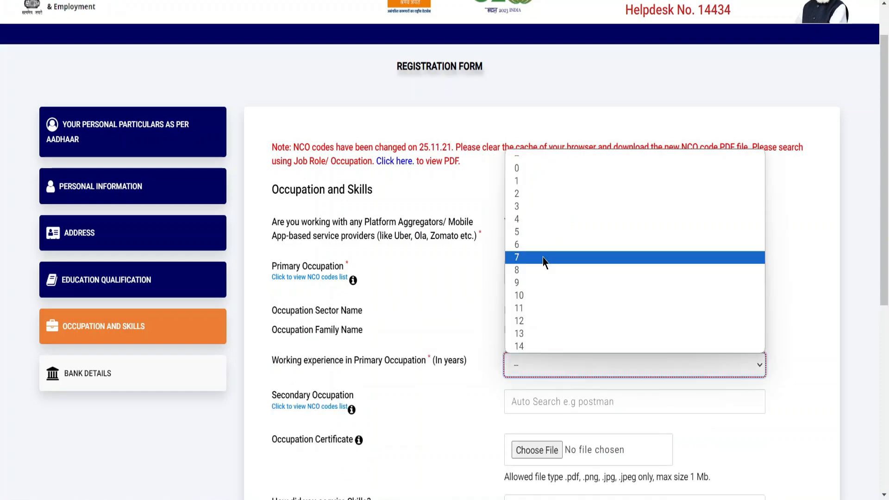
pyautogui.click(543, 244)
# - View the options for how skills were acquired without choosing one, and save the occupation and skills section
pyautogui.scroll(-1, 541, 243)
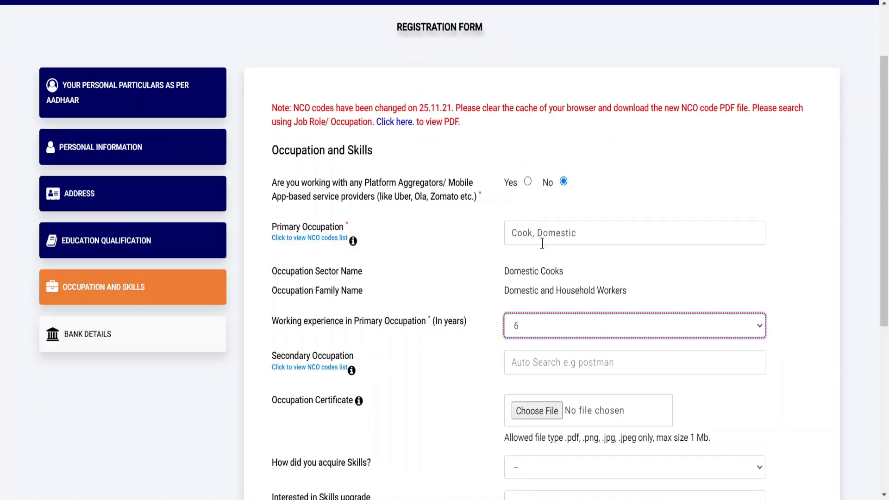
pyautogui.scroll(-1, 543, 366)
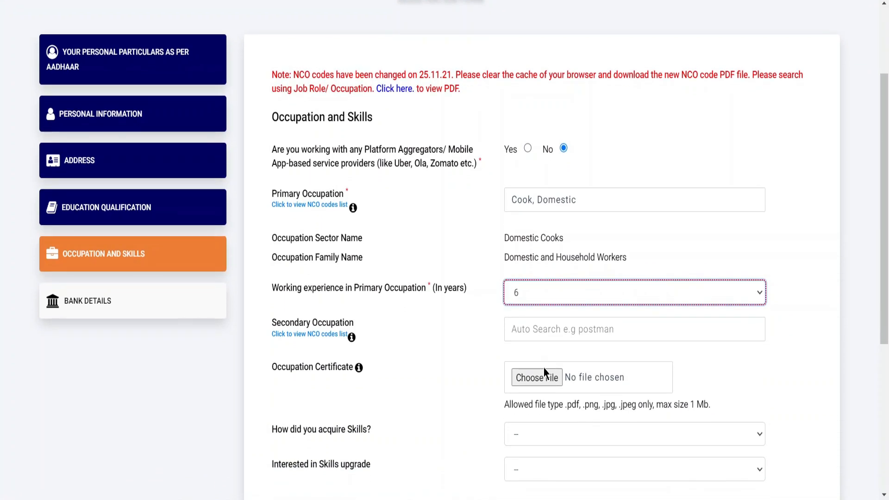
pyautogui.scroll(-2, 544, 368)
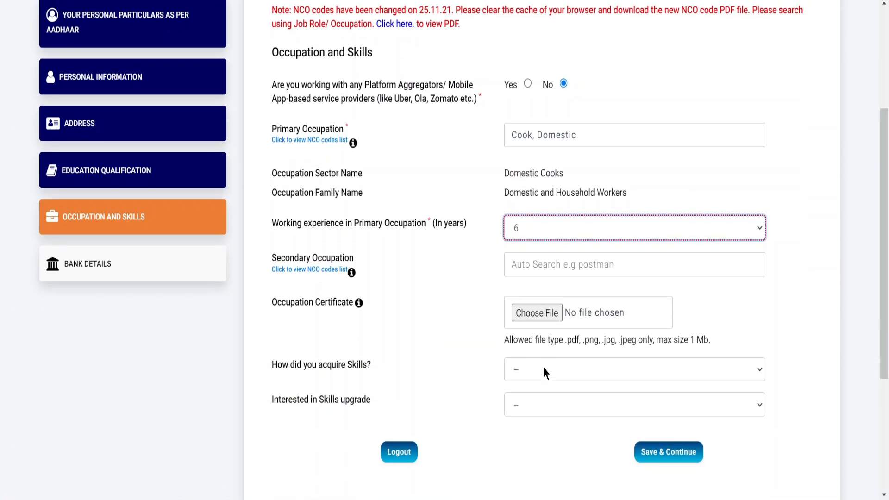
pyautogui.click(555, 372)
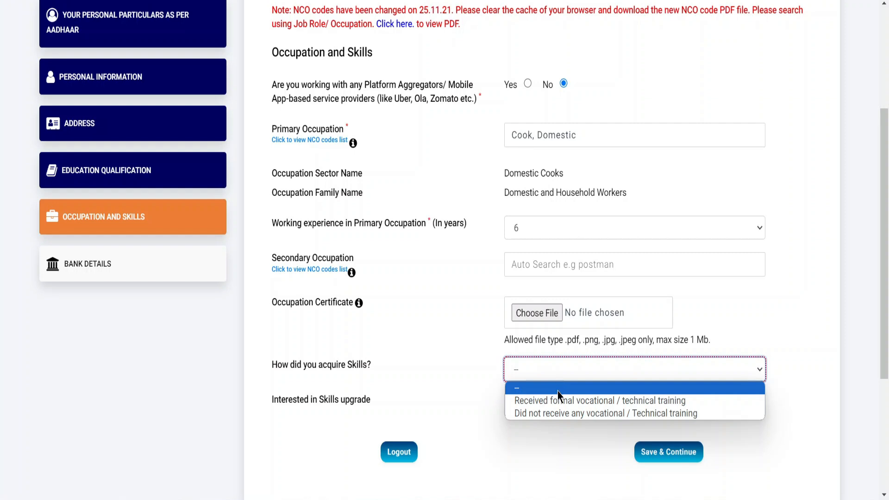
pyautogui.click(425, 382)
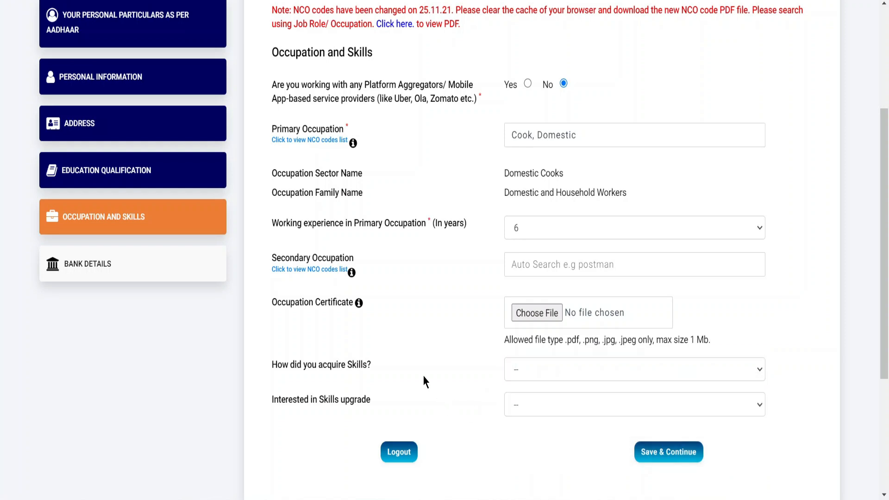
pyautogui.click(695, 456)
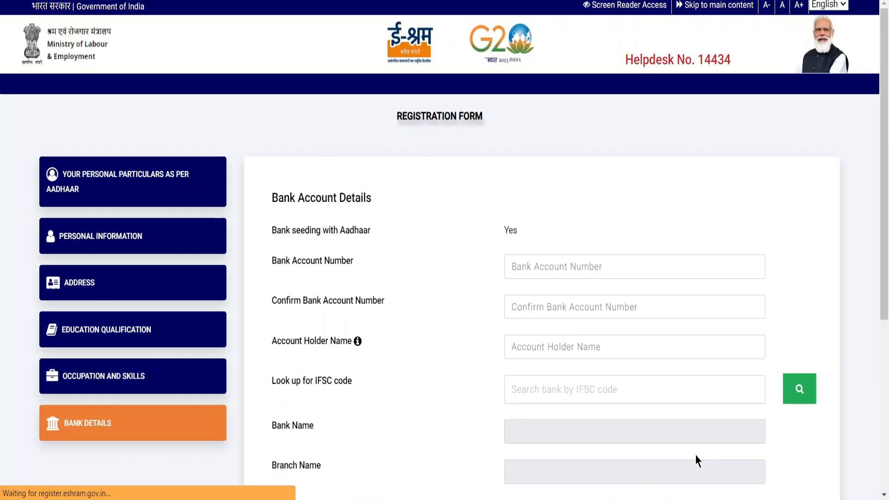
# - Look up the bank and branch by IFSC code UCBA0RRBPBG, and save the bank account details
pyautogui.scroll(-1, 697, 460)
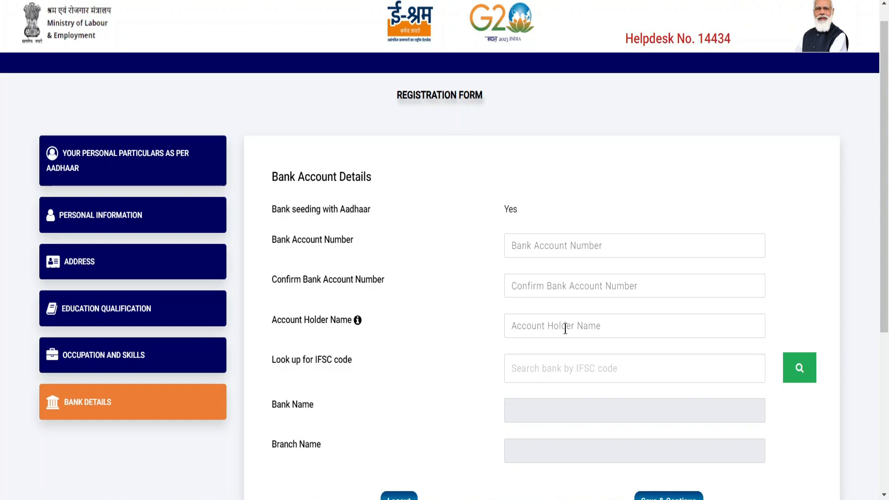
pyautogui.click(539, 363)
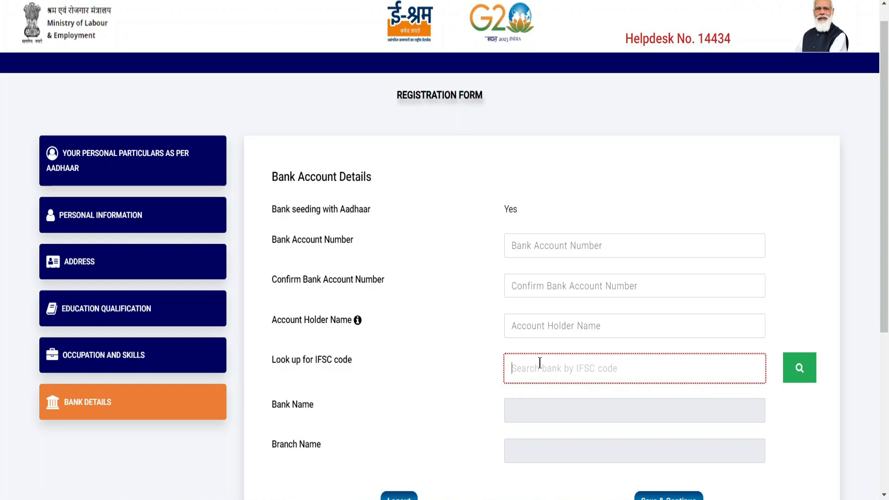
pyautogui.write('UCBA0RRBPBG')
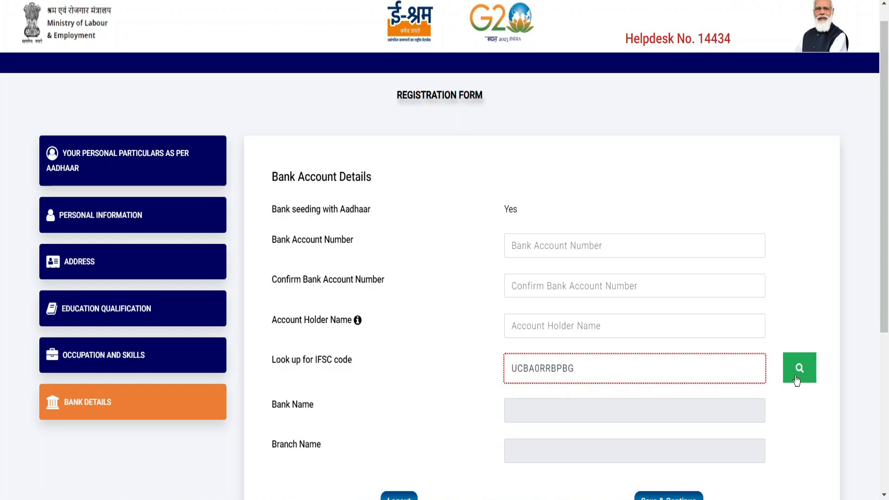
pyautogui.click(793, 378)
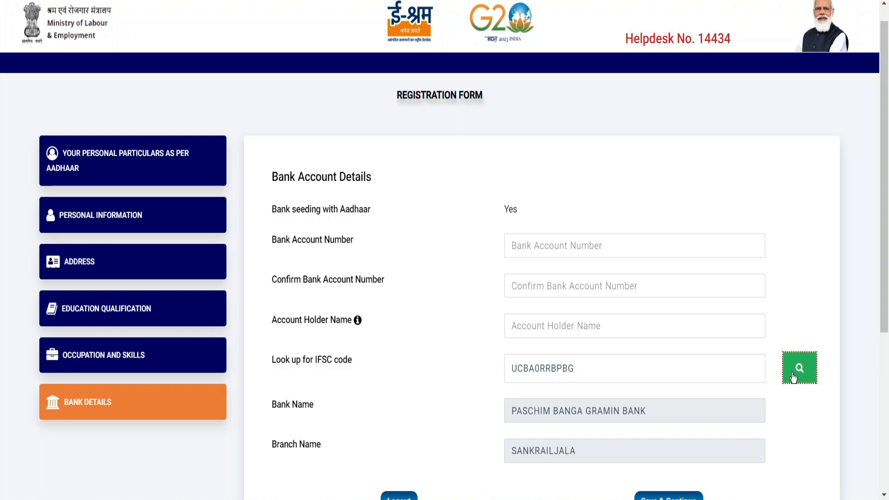
pyautogui.scroll(-1, 793, 377)
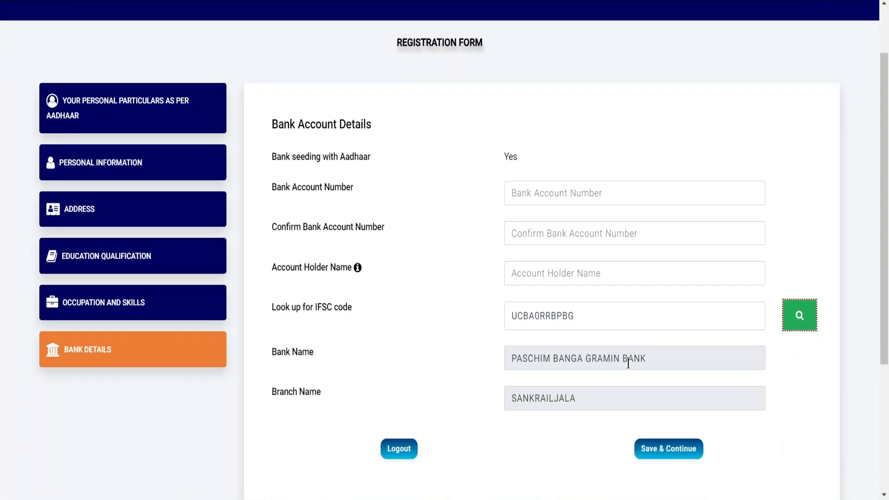
pyautogui.click(679, 453)
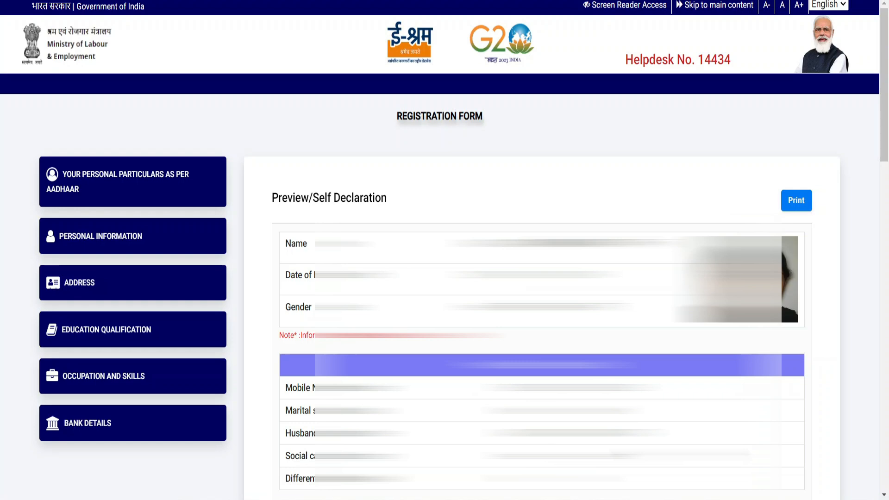
# - Accept the self-declaration undertaking below the registration preview and submit the form
pyautogui.scroll(-20, 679, 454)
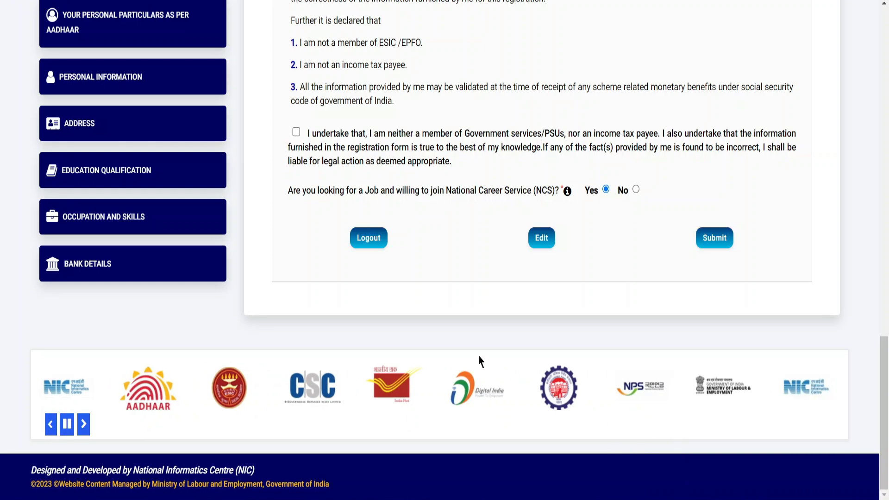
pyautogui.click(296, 133)
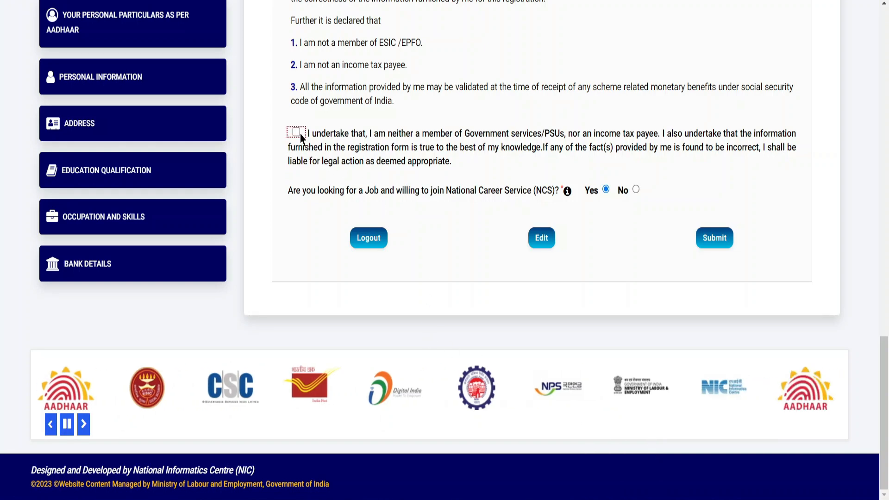
pyautogui.click(721, 241)
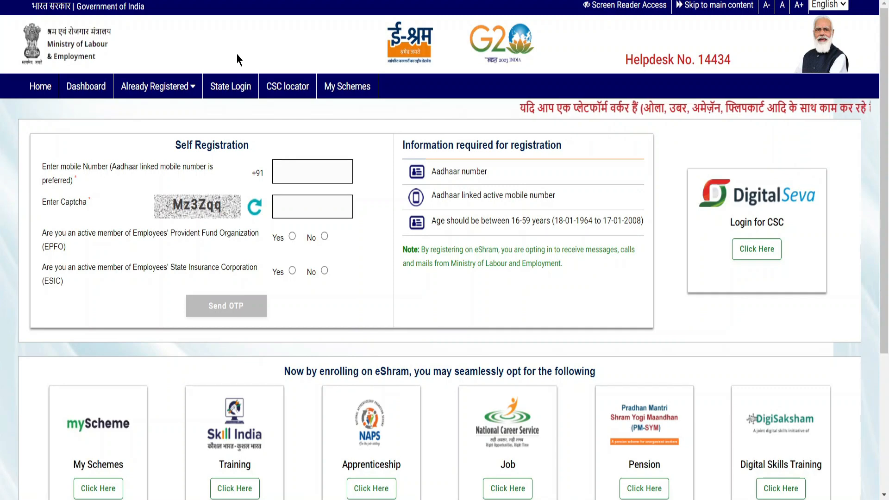
# - Enter the registered worker's account through the Aadhaar profile update with updated e-KYC information, and open the profile update sections
pyautogui.click(143, 88)
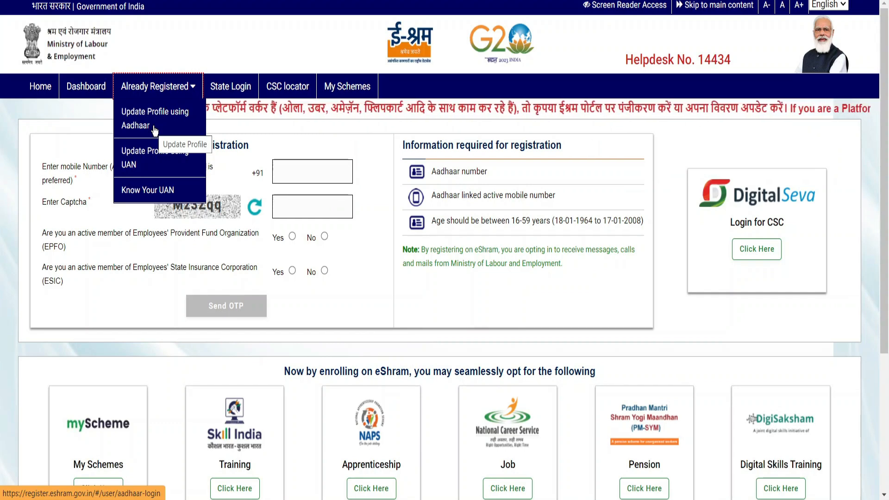
pyautogui.click(154, 130)
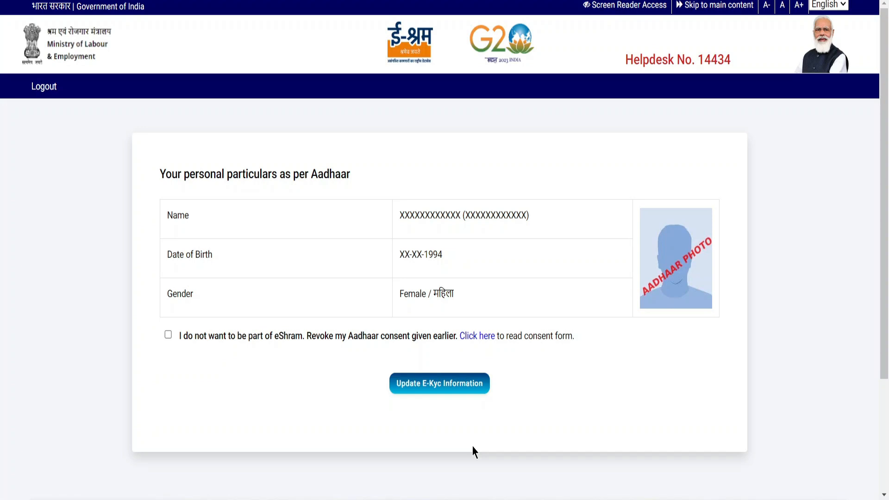
pyautogui.click(452, 384)
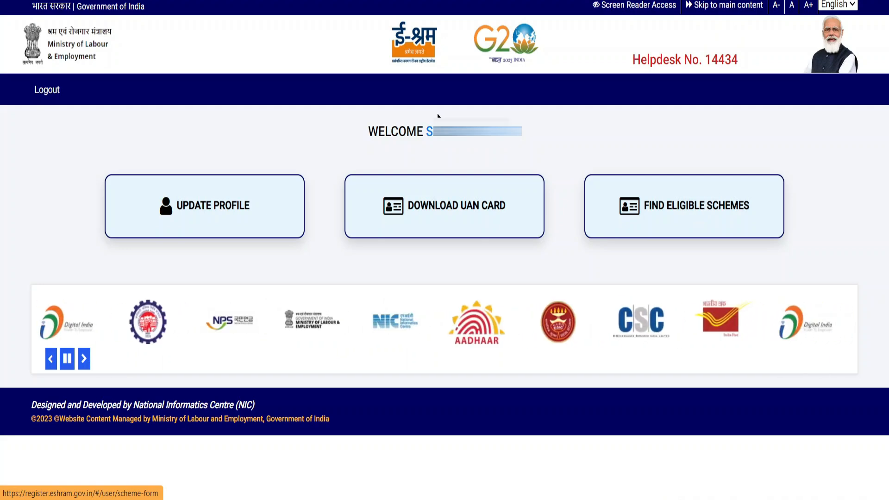
pyautogui.click(242, 200)
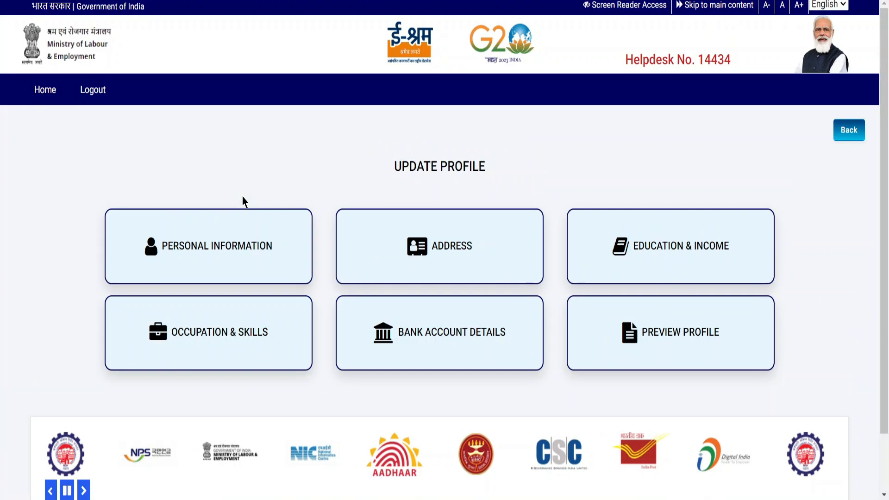